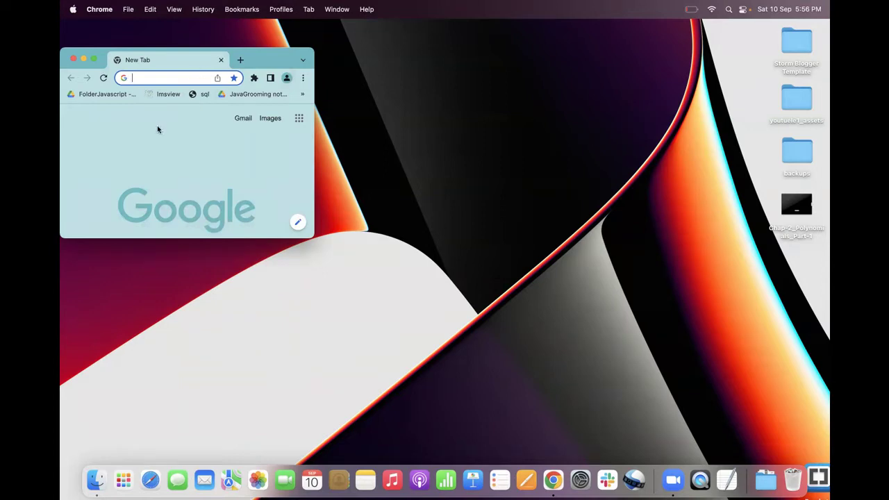
pyautogui.click(178, 77)
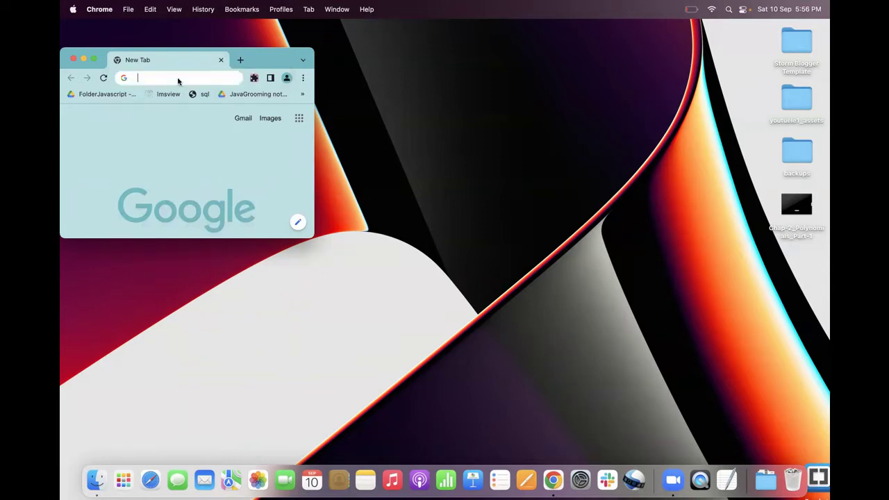
pyautogui.click(286, 80)
pyautogui.click(202, 225)
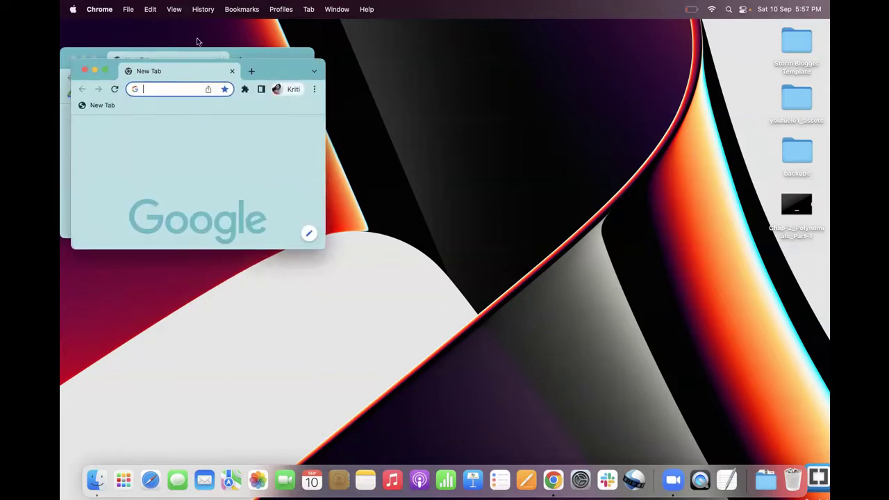
pyautogui.click(95, 71)
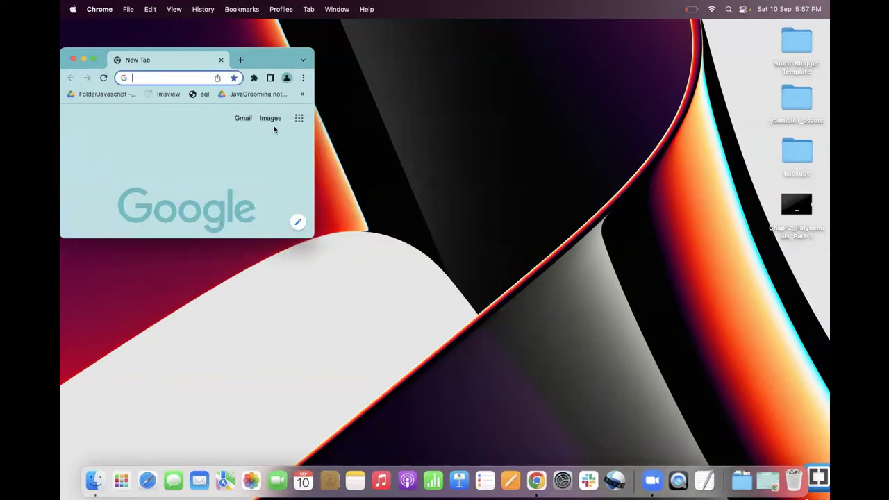
# Open a browser window for the first of the other profiles, make it full screen and go to the Canva home page.
pyautogui.click(287, 78)
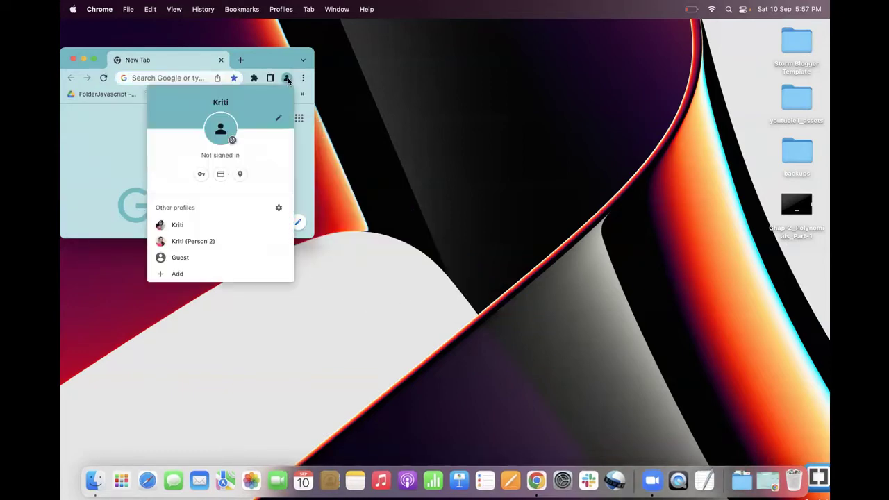
pyautogui.click(189, 226)
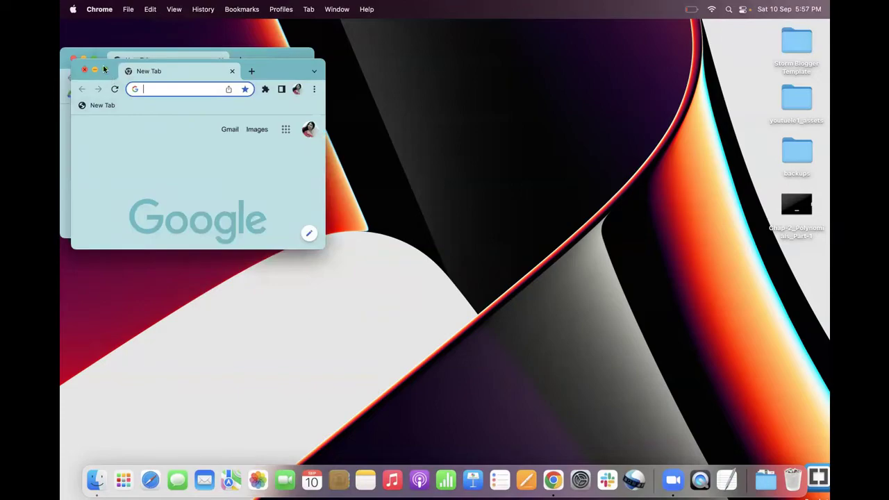
pyautogui.click(104, 70)
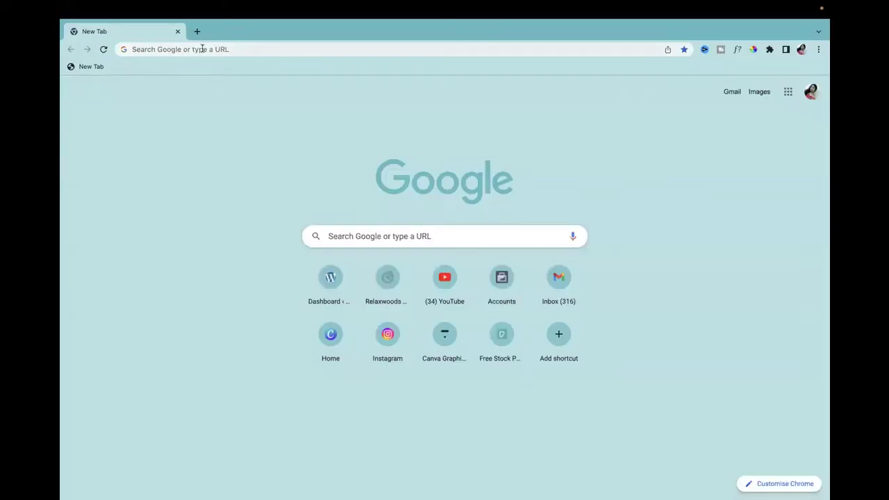
pyautogui.click(332, 338)
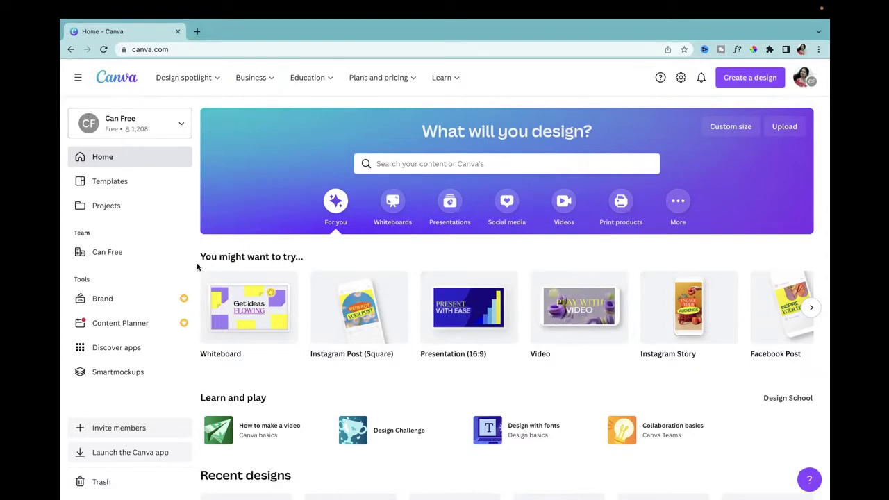
# Look through the Canva home page and the recent 950 × 950 px design, ending back on the home page.
pyautogui.scroll(-2, 244, 349)
pyautogui.scroll(2, 245, 349)
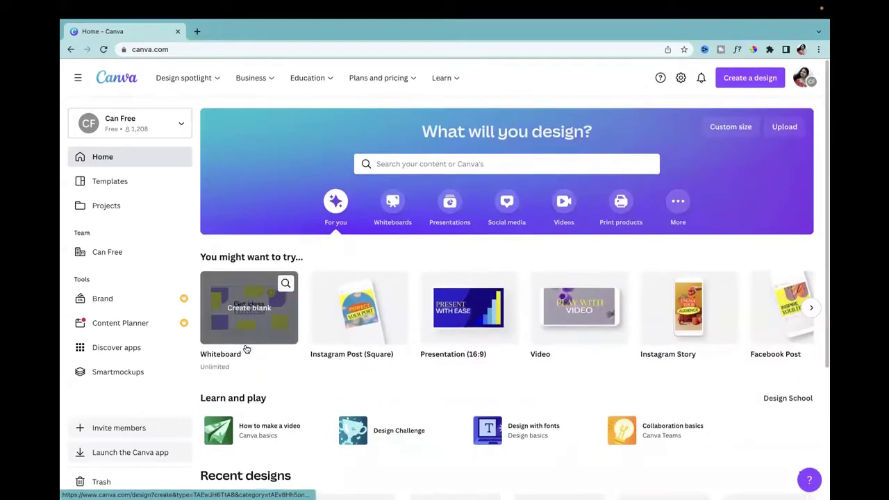
pyautogui.scroll(-2, 247, 349)
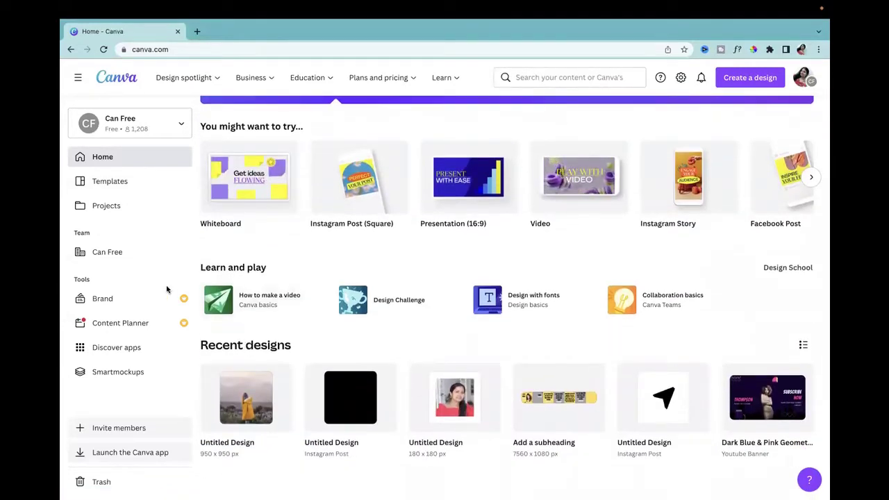
pyautogui.scroll(2, 280, 246)
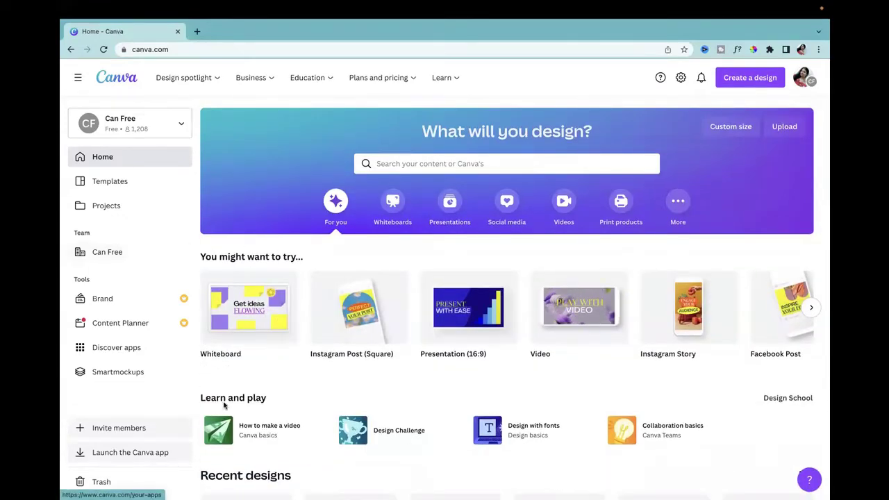
pyautogui.scroll(-3, 224, 406)
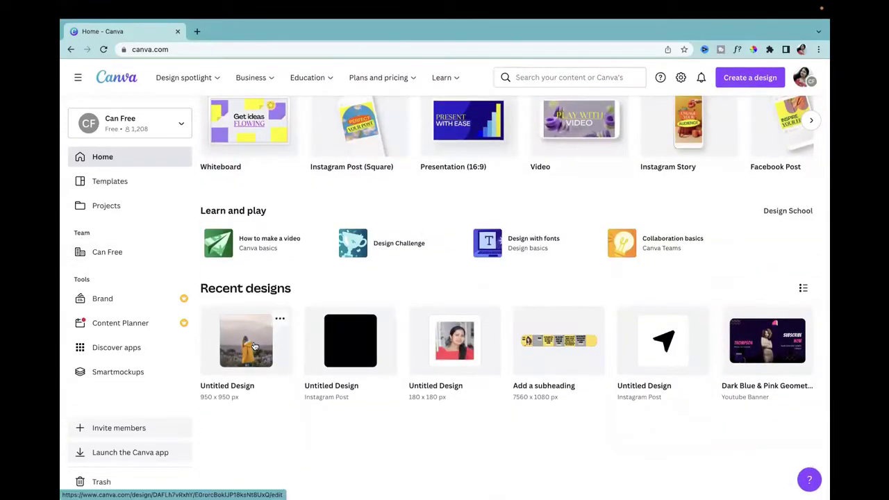
pyautogui.click(255, 346)
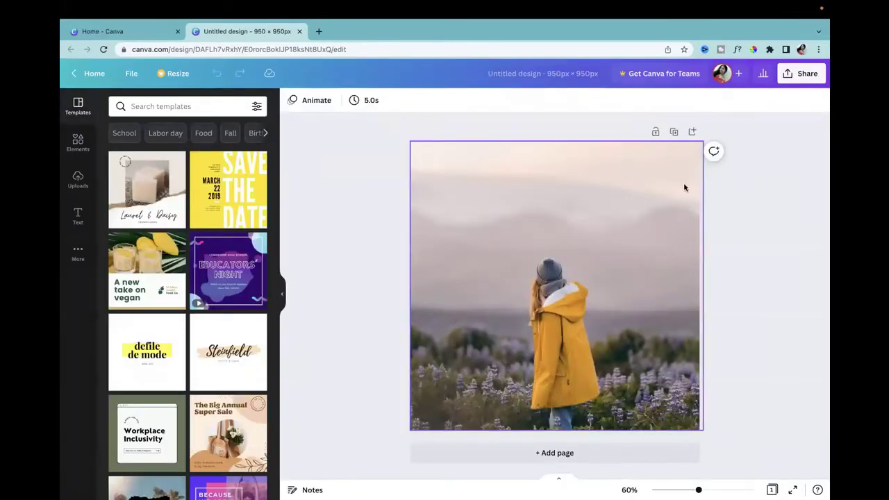
pyautogui.click(76, 74)
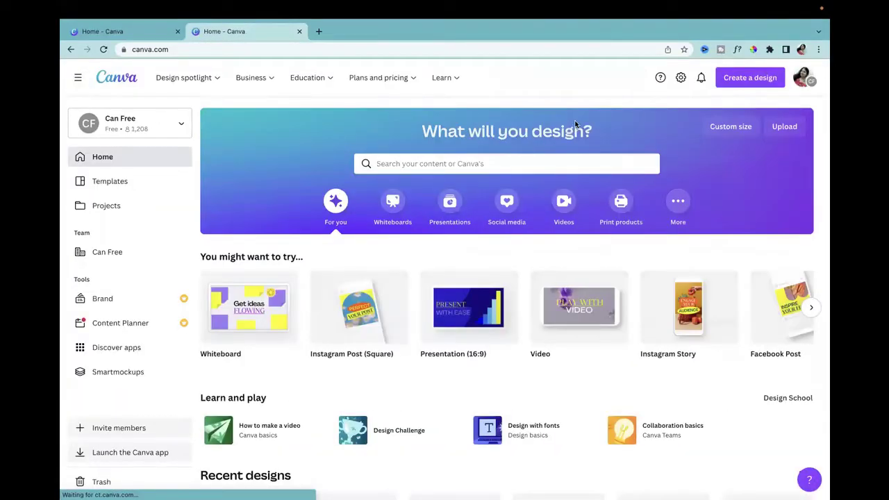
# Create a new custom-size design 1080 px wide and 1080 px high.
pyautogui.click(729, 128)
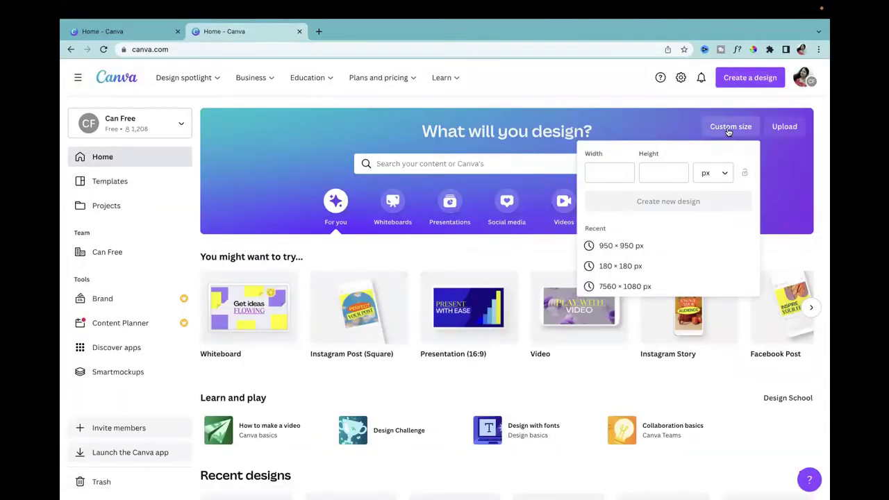
pyautogui.click(600, 172)
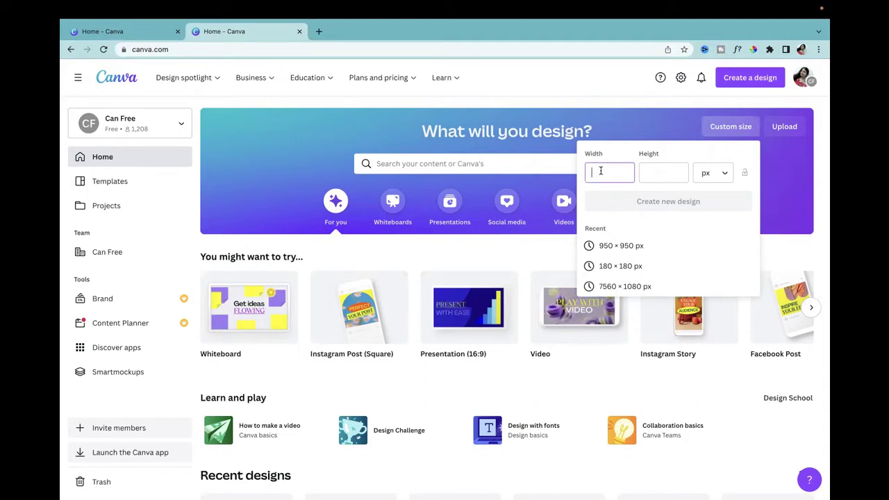
pyautogui.write('1080')
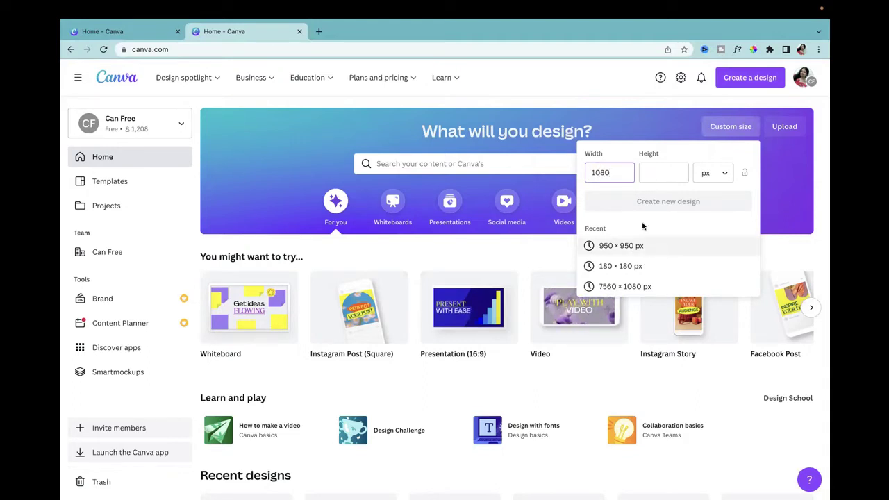
pyautogui.click(658, 174)
pyautogui.write('1')
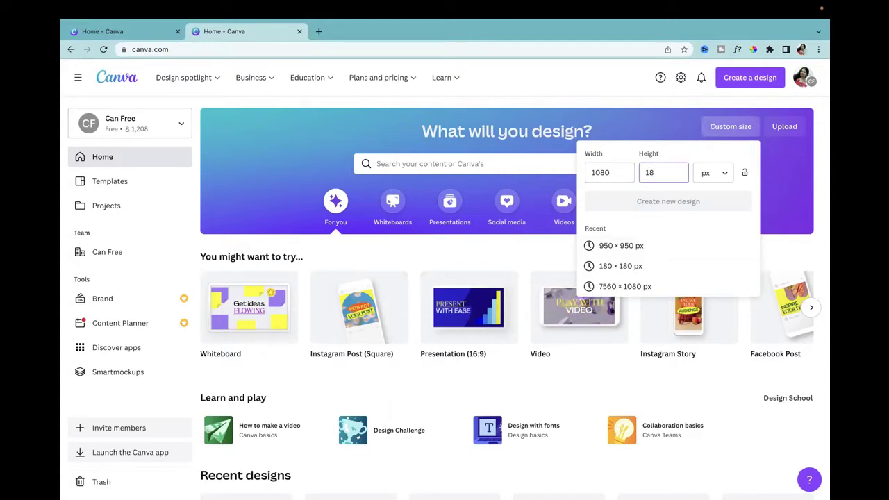
pyautogui.write('080')
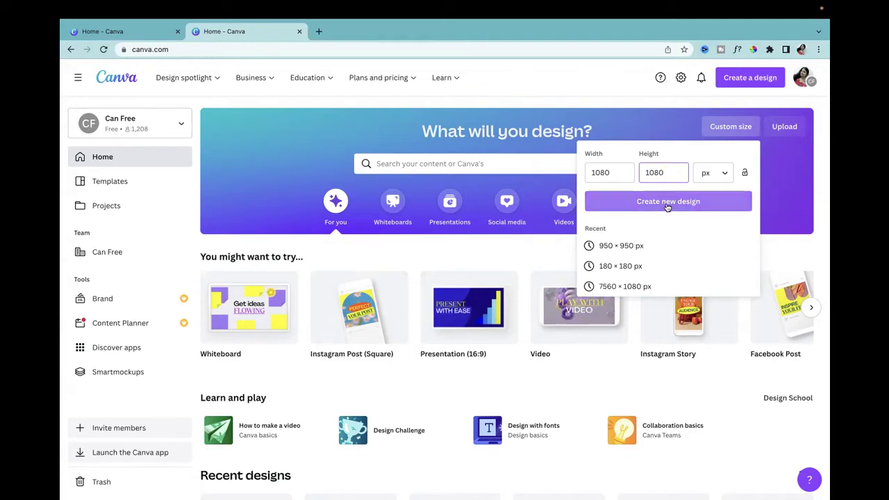
pyautogui.click(665, 202)
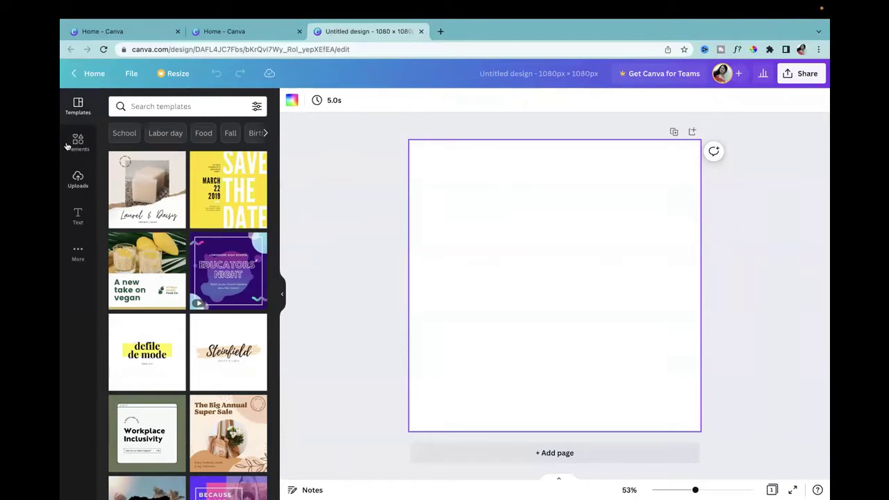
# Upload the image 1255783.webp from the Downloads folder to the design's uploads.
pyautogui.click(78, 251)
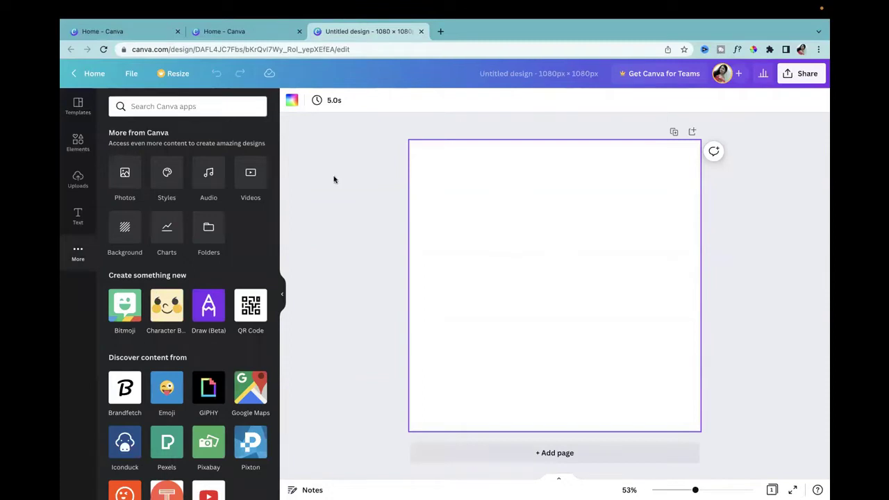
pyautogui.click(78, 180)
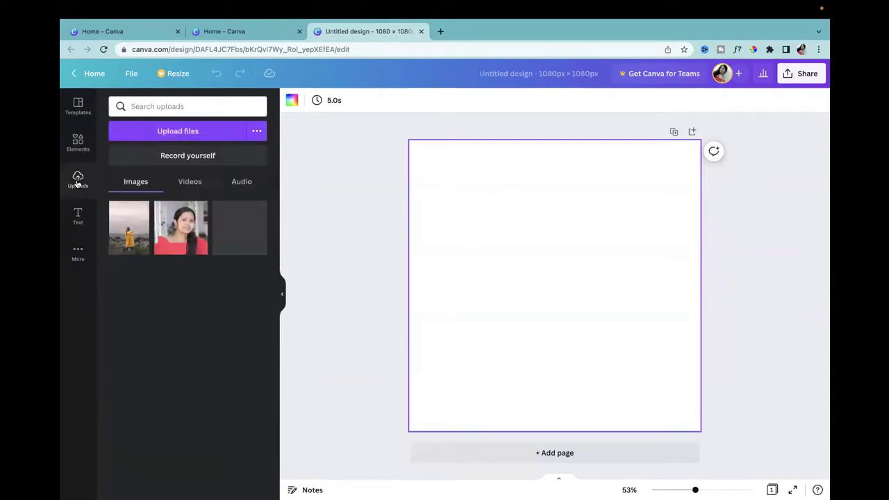
pyautogui.click(212, 132)
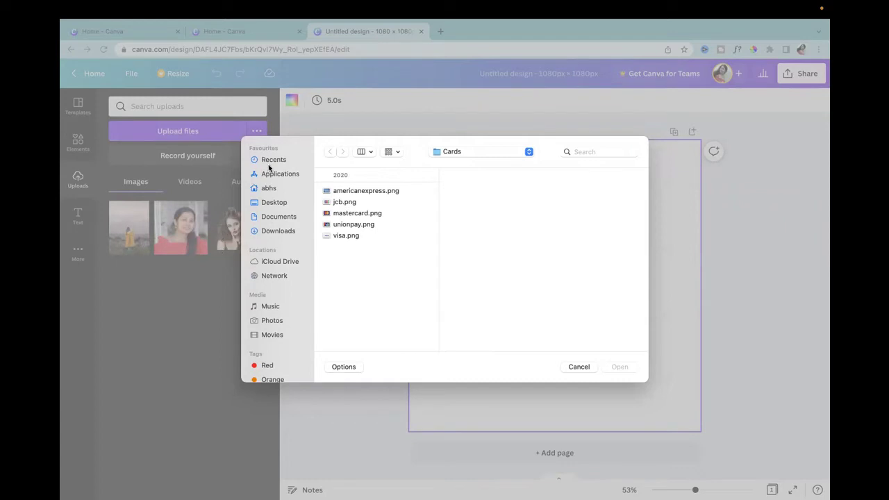
pyautogui.click(288, 231)
pyautogui.scroll(-3, 363, 273)
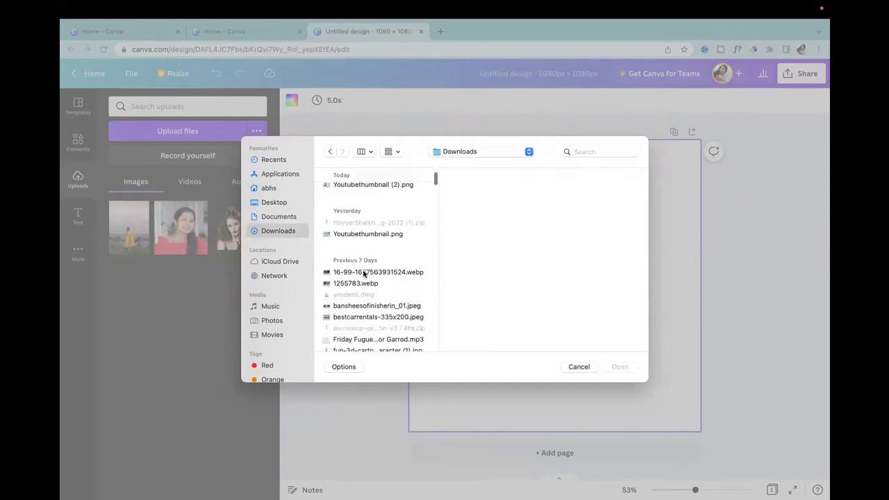
pyautogui.click(353, 281)
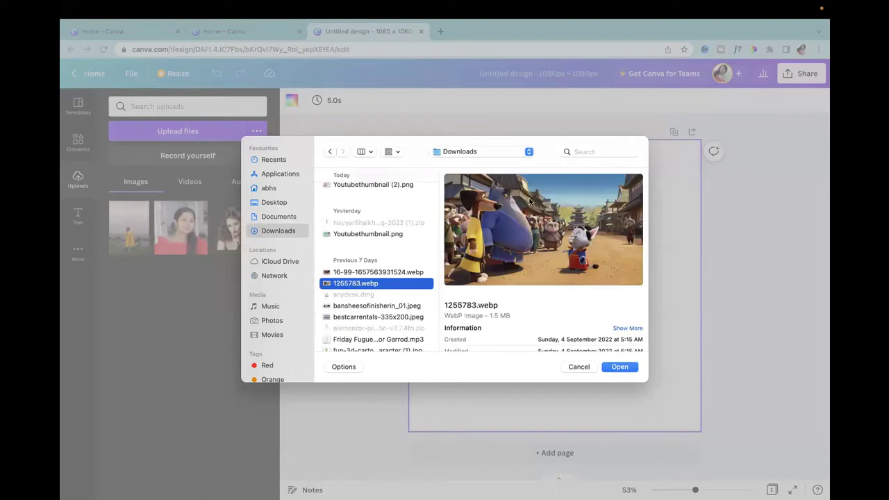
pyautogui.click(620, 366)
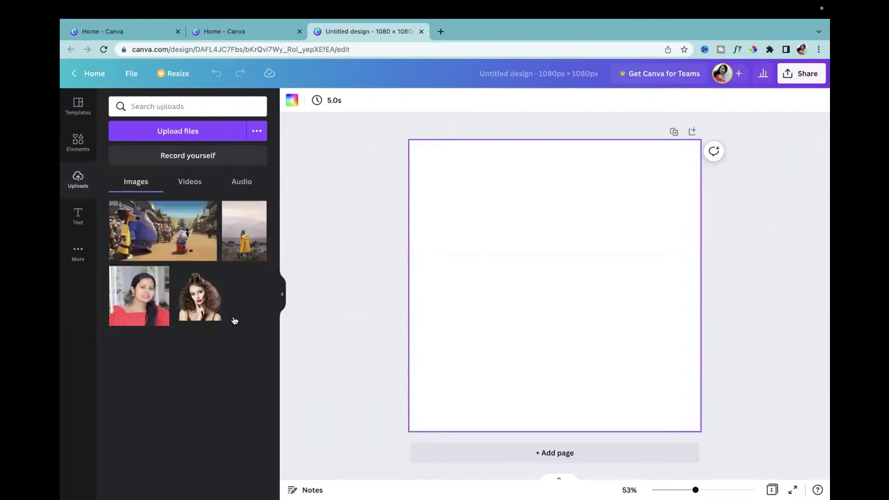
# Place the uploaded cartoon street image on the page and extend all four edges so it fills the whole canvas.
pyautogui.click(167, 248)
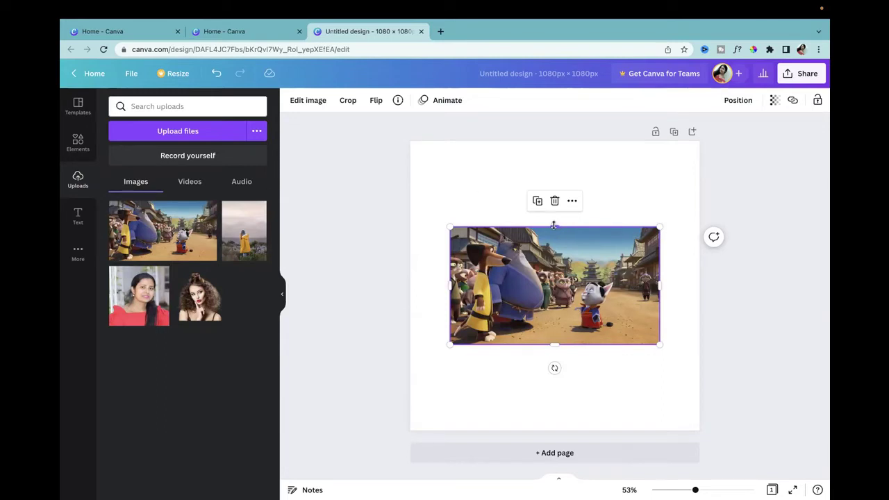
pyautogui.moveTo(556, 227); pyautogui.dragTo(557, 151)
pyautogui.moveTo(659, 250); pyautogui.dragTo(699, 250)
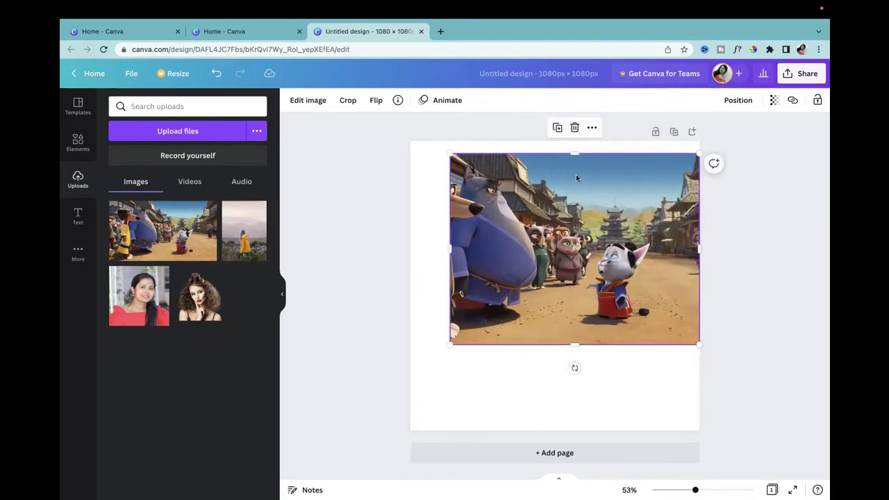
pyautogui.moveTo(575, 151); pyautogui.dragTo(575, 141)
pyautogui.moveTo(451, 240); pyautogui.dragTo(410, 238)
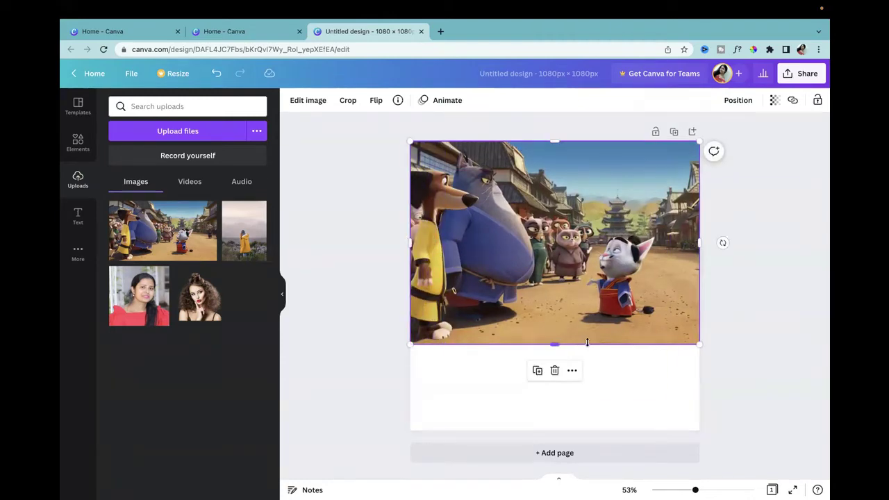
pyautogui.moveTo(555, 345); pyautogui.dragTo(556, 429)
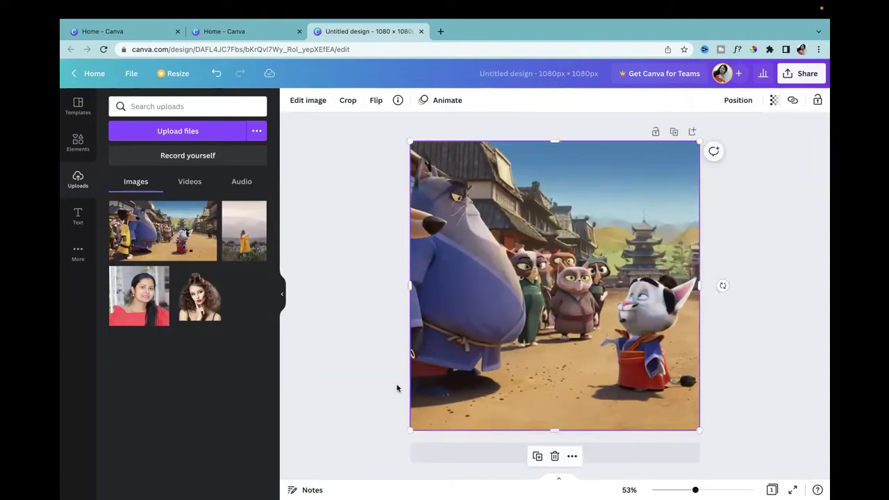
# Open the image's editing options and try the Background Remover on the cartoon image.
pyautogui.click(303, 101)
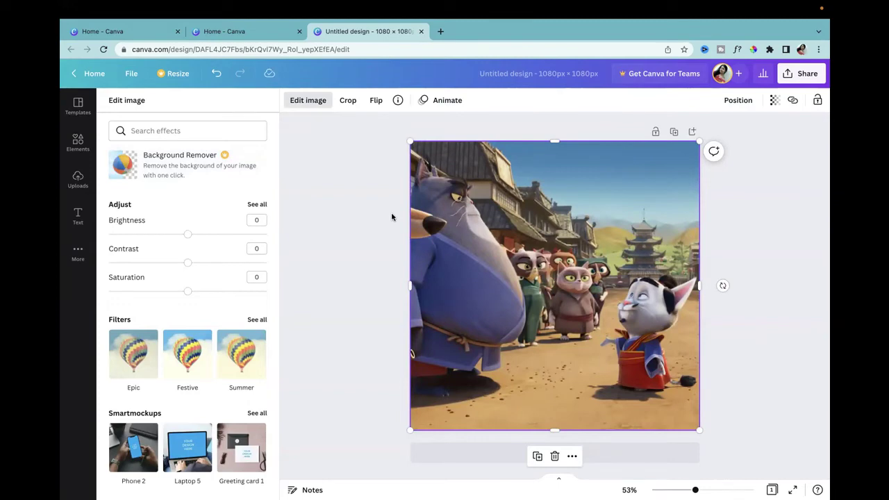
pyautogui.click(167, 168)
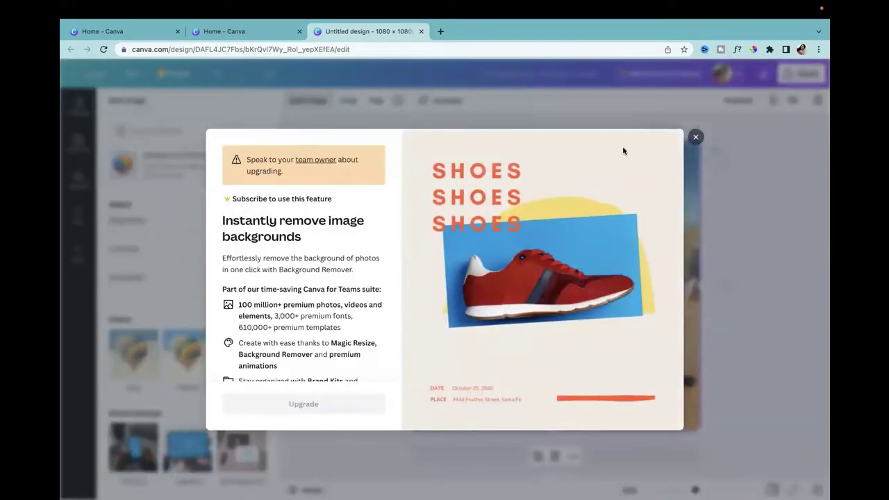
pyautogui.click(695, 137)
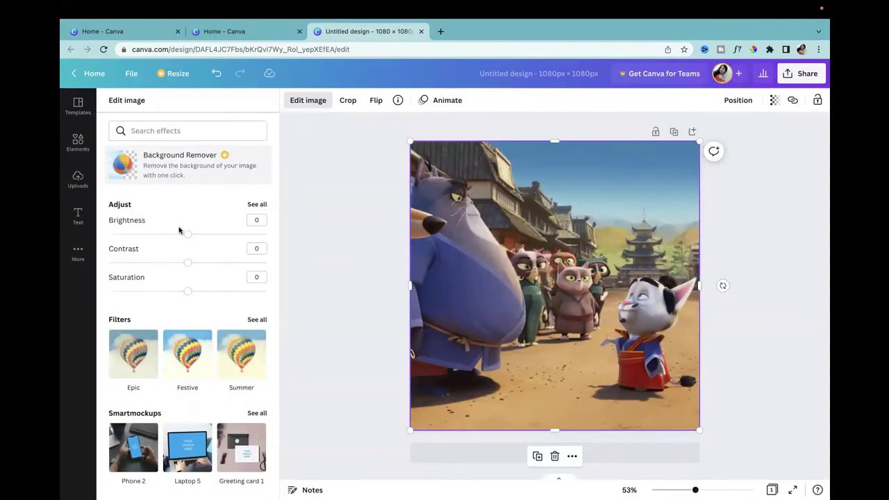
# Set the image's brightness to 13 and contrast to 6, and apply the Festive filter.
pyautogui.moveTo(187, 234)
pyautogui.mouseDown()
pyautogui.moveTo(218, 234)
pyautogui.moveTo(168, 235)
pyautogui.moveTo(198, 235)
pyautogui.mouseUp()
pyautogui.moveTo(188, 265)
pyautogui.mouseDown()
pyautogui.moveTo(218, 263)
pyautogui.moveTo(193, 263)
pyautogui.mouseUp()
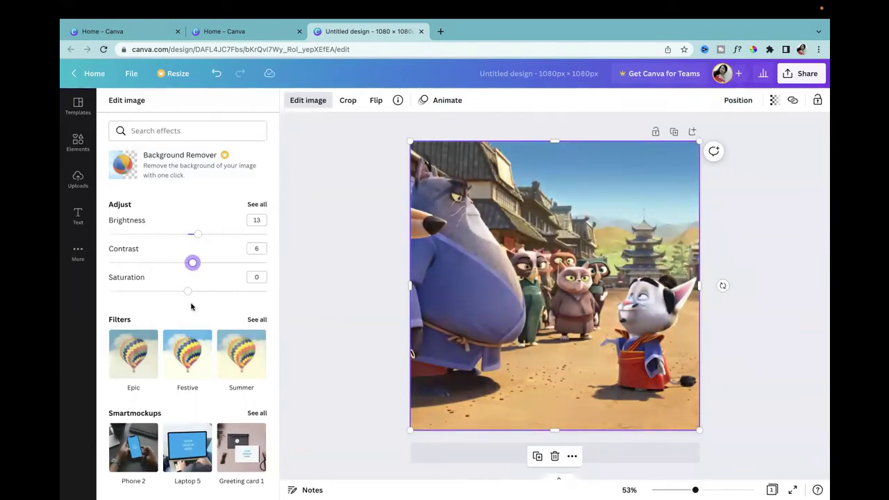
pyautogui.scroll(-5, 184, 326)
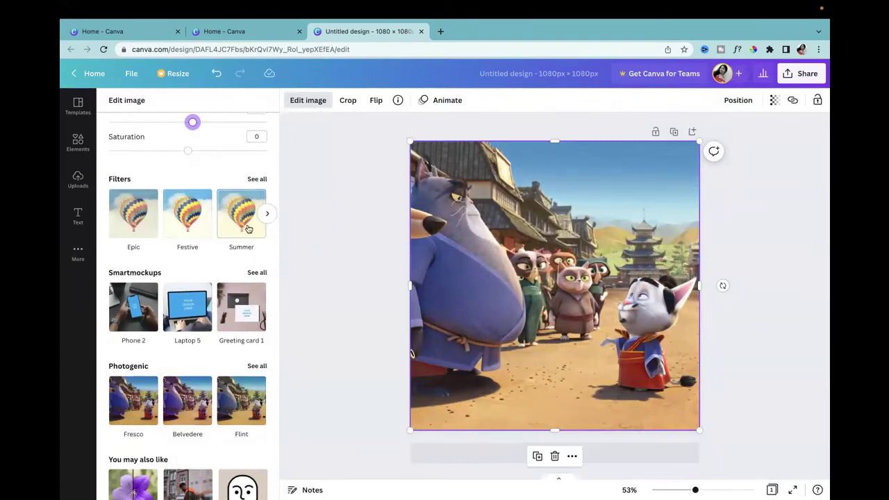
pyautogui.click(189, 224)
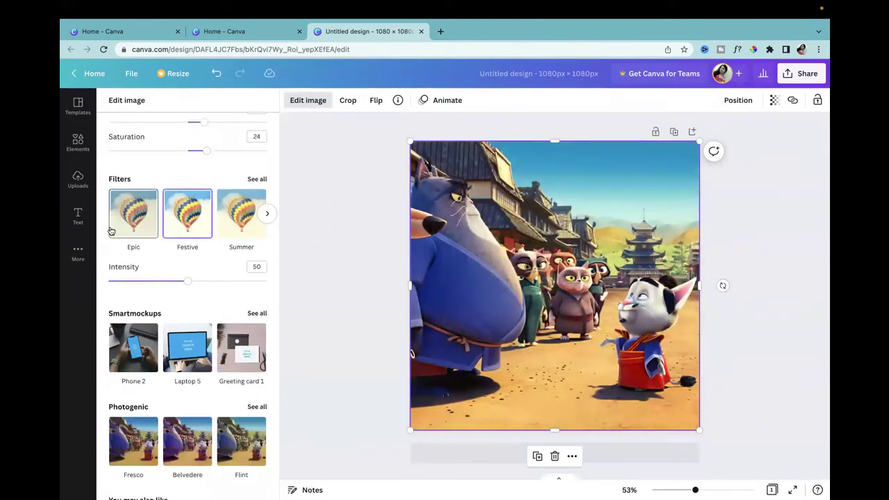
# Try the Epic filter, switch the image's filter to Summer, and start Auto Enhance on the image.
pyautogui.click(119, 229)
pyautogui.click(233, 229)
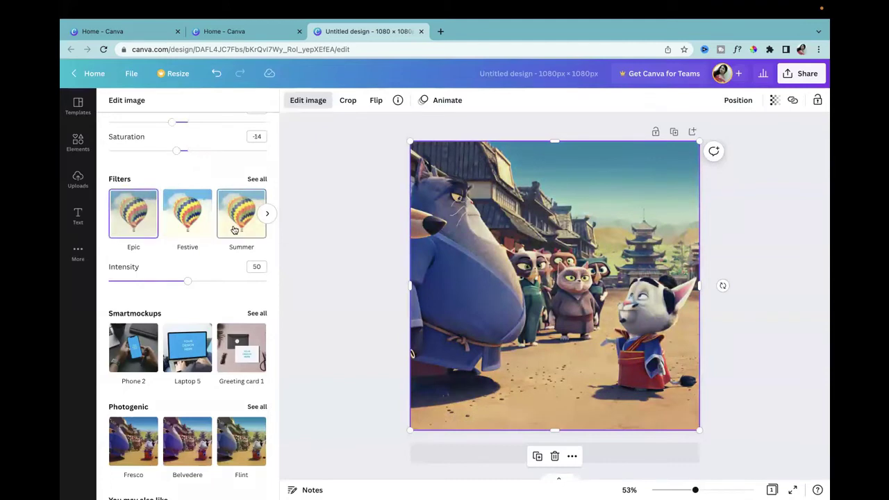
pyautogui.scroll(-1, 230, 331)
pyautogui.scroll(-4, 230, 331)
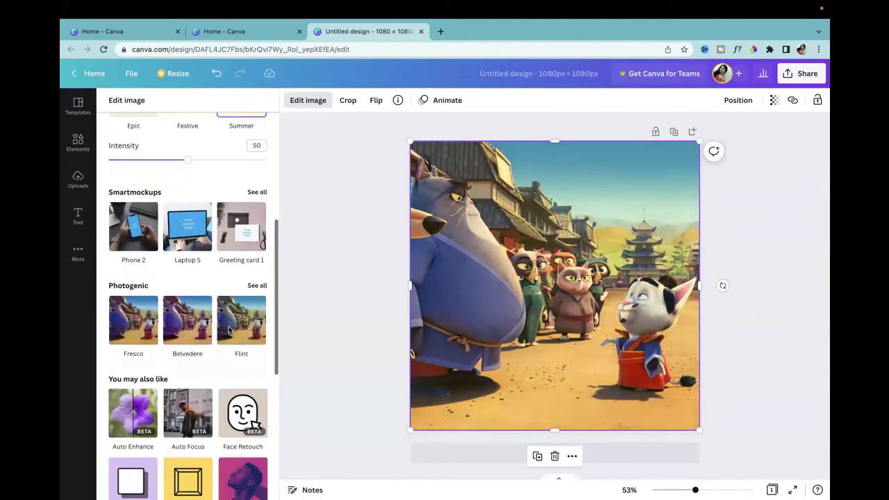
pyautogui.scroll(-1, 230, 331)
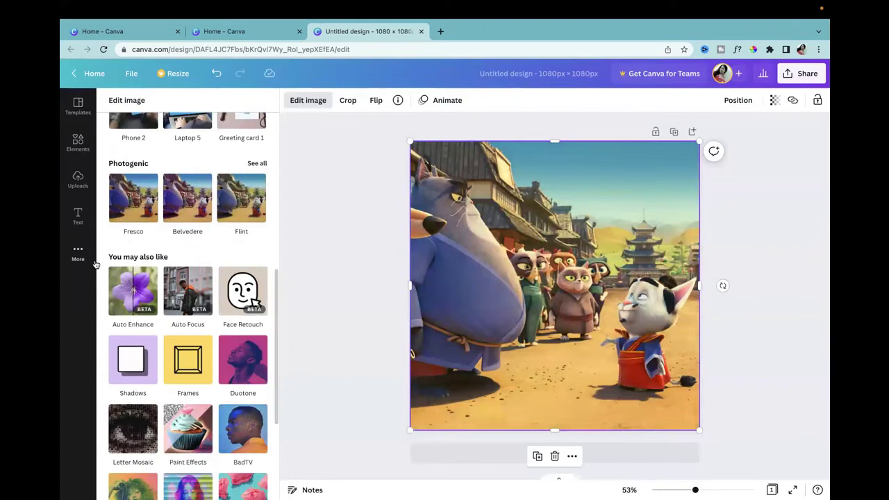
pyautogui.click(141, 298)
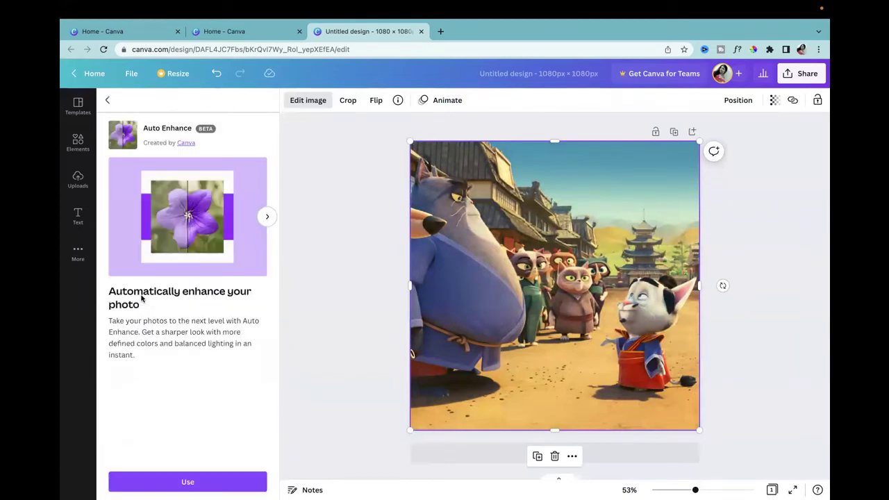
pyautogui.click(193, 481)
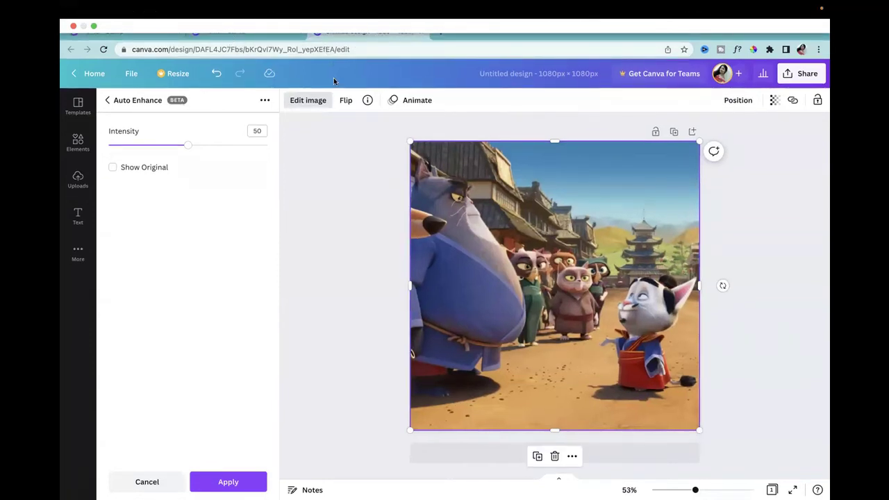
# Open the remove.bg website in a new browser tab.
pyautogui.click(441, 34)
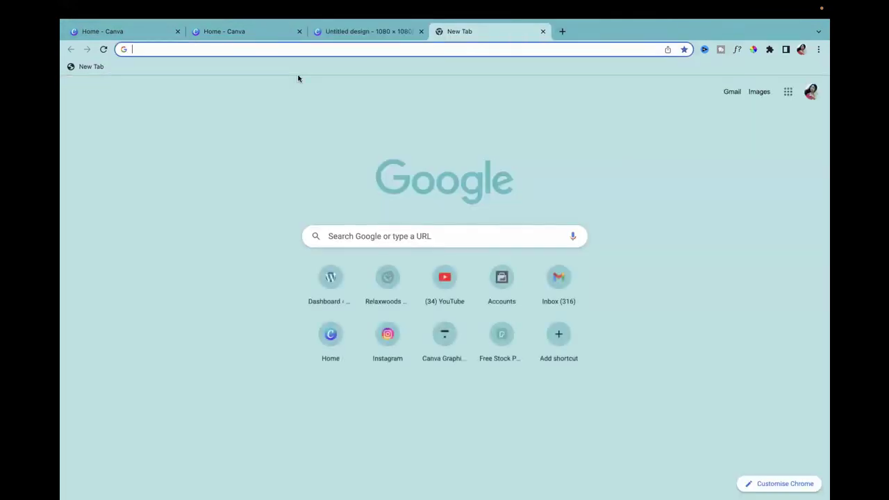
pyautogui.write('tre')
pyautogui.press('BackSpace')
pyautogui.press('BackSpace')
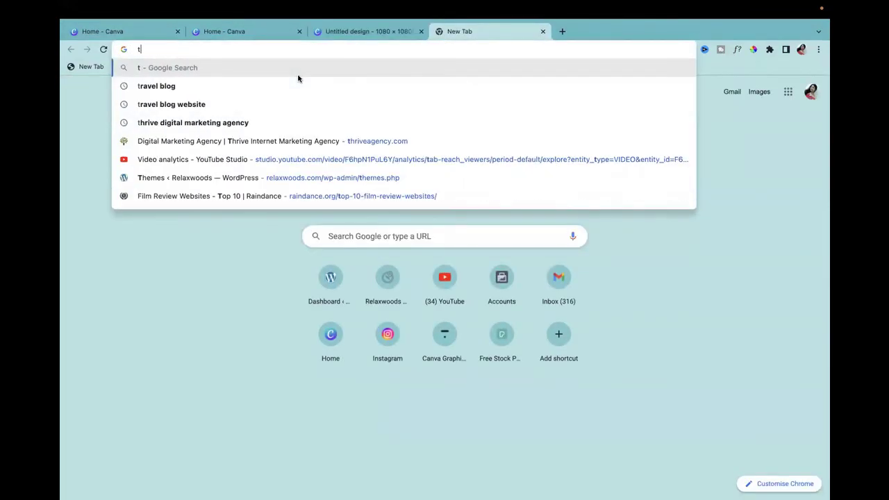
pyautogui.write('re')
pyautogui.press('BackSpace')
pyautogui.press('BackSpace')
pyautogui.press('BackSpace')
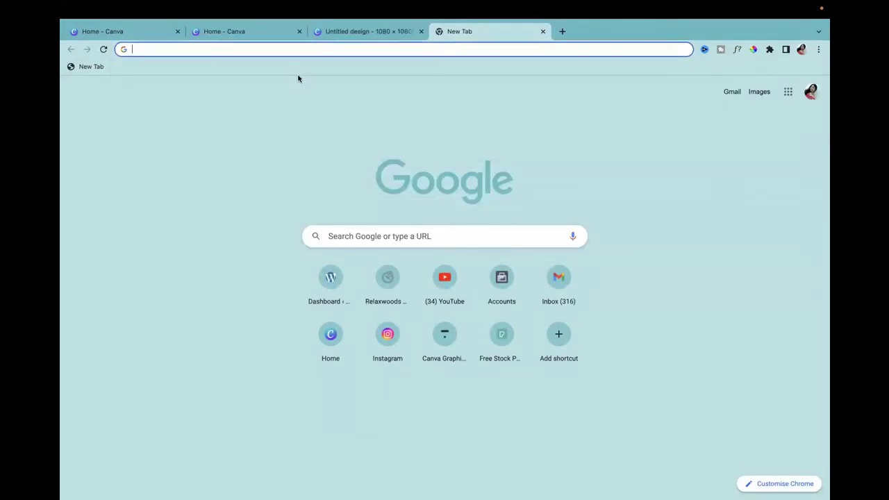
pyautogui.write('remob')
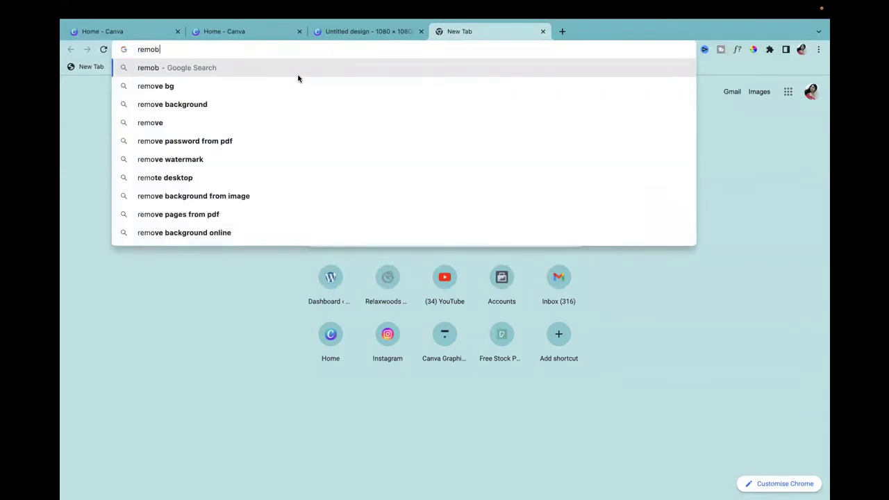
pyautogui.press('BackSpace')
pyautogui.write('ve.b')
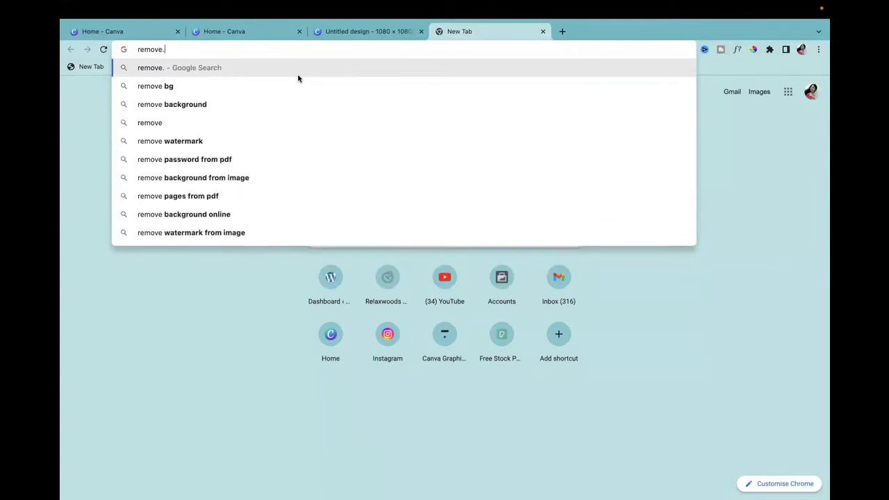
pyautogui.write('g')
pyautogui.press('Return')
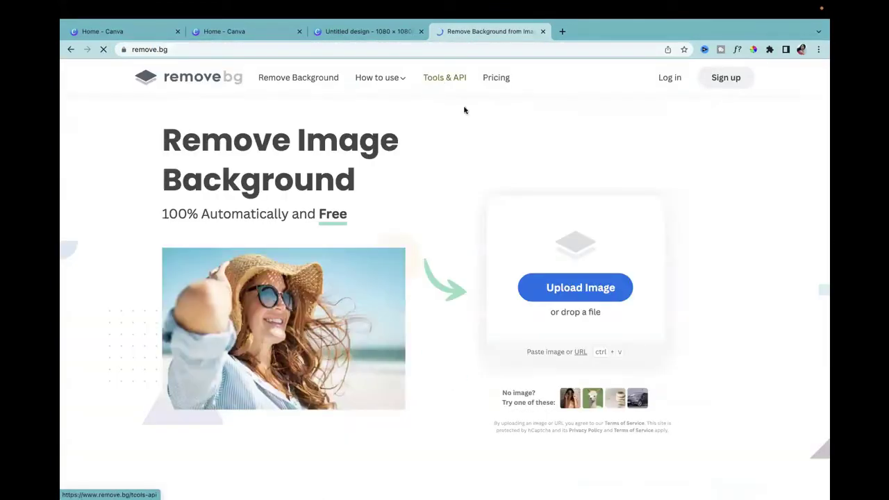
# Start an image upload on remove.bg and preview candidate pictures in the Downloads folder.
pyautogui.click(574, 290)
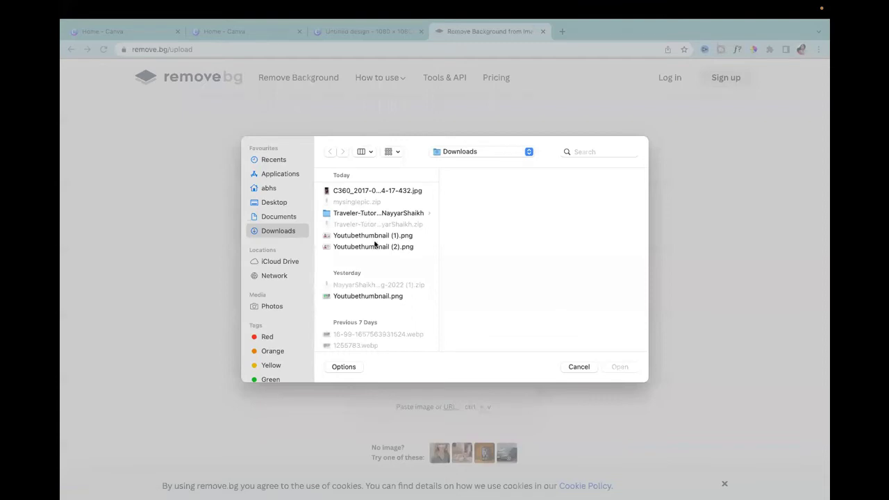
pyautogui.scroll(-2, 387, 307)
pyautogui.scroll(2, 387, 308)
pyautogui.scroll(-6, 386, 298)
pyautogui.click(363, 270)
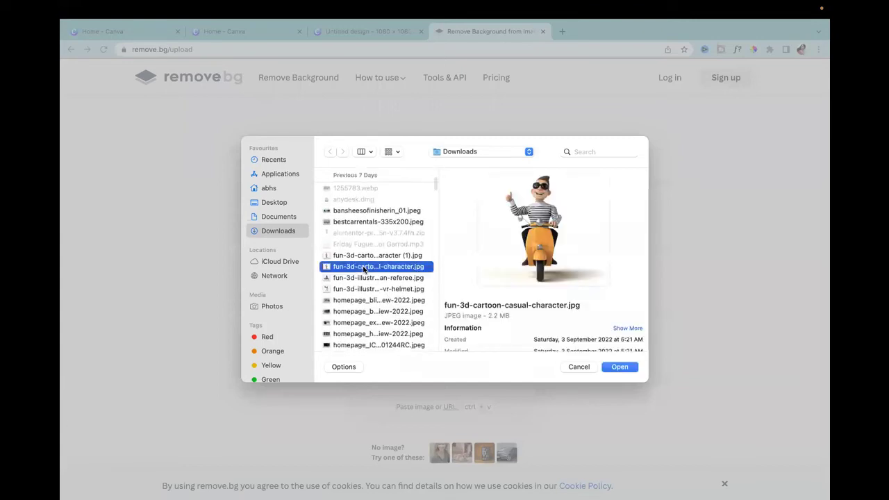
pyautogui.click(370, 301)
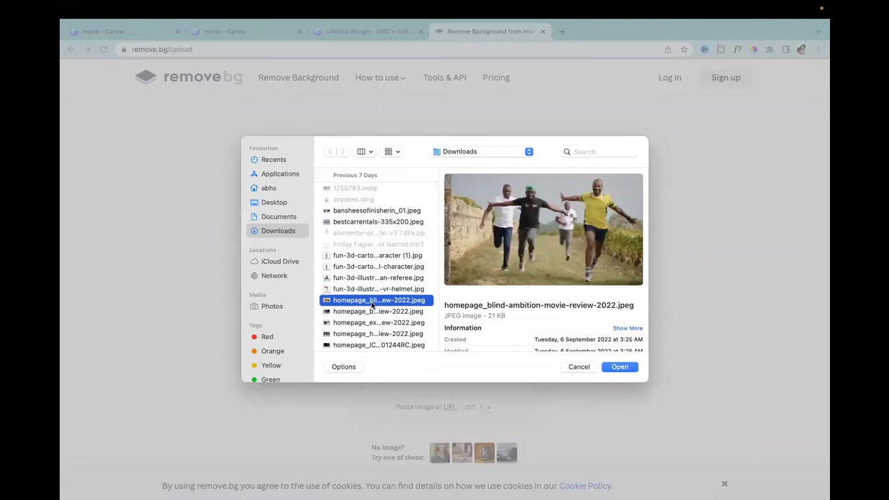
pyautogui.click(372, 312)
pyautogui.click(379, 333)
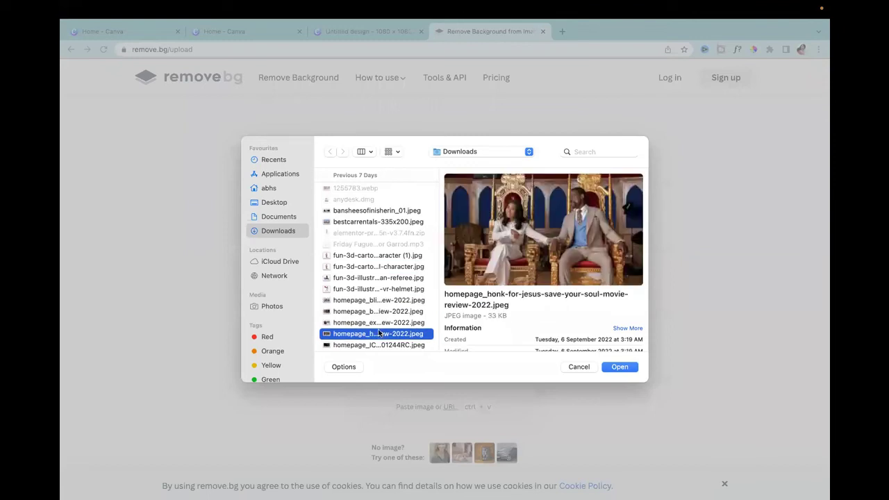
pyautogui.scroll(5, 358, 193)
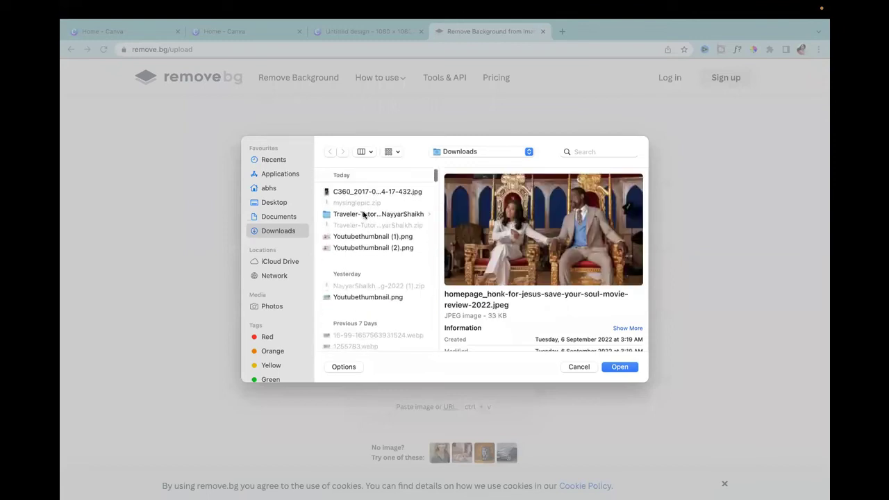
pyautogui.click(361, 193)
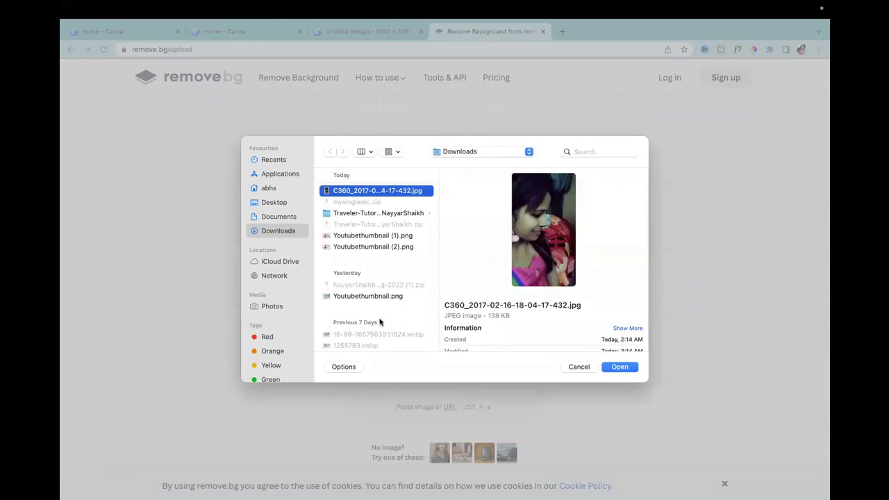
# Pick homepage_McEnroe_2022_1.jpeg from the Downloads folder and upload it for background removal.
pyautogui.scroll(-5, 379, 320)
pyautogui.click(354, 286)
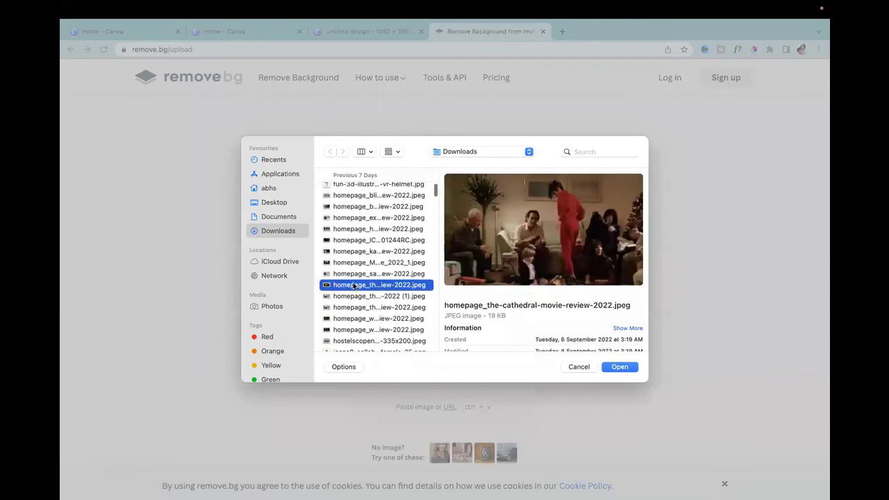
pyautogui.click(354, 307)
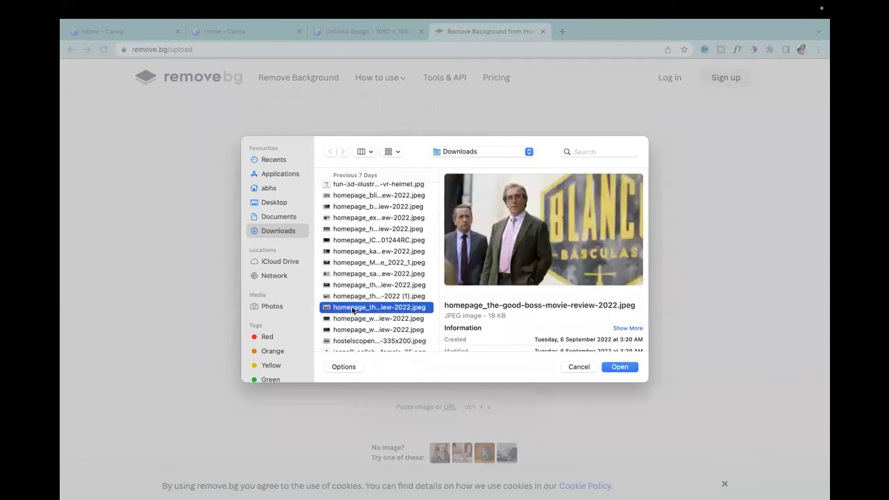
pyautogui.click(356, 319)
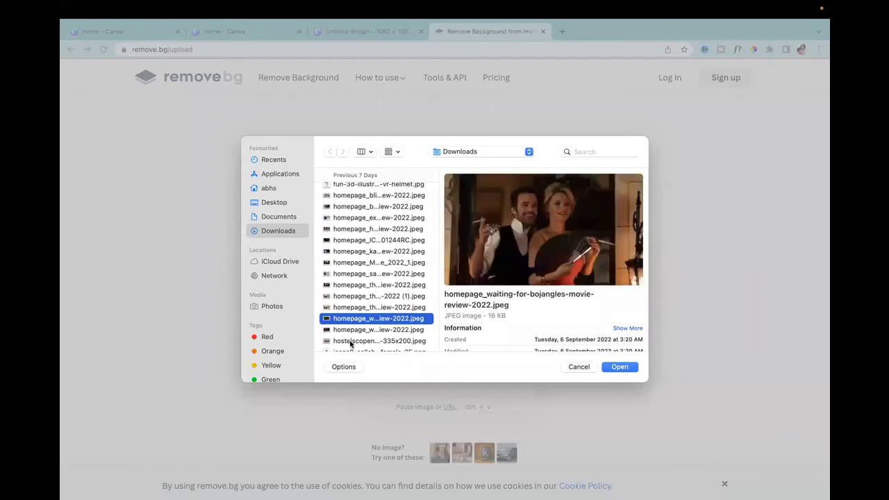
pyautogui.click(351, 341)
pyautogui.click(356, 274)
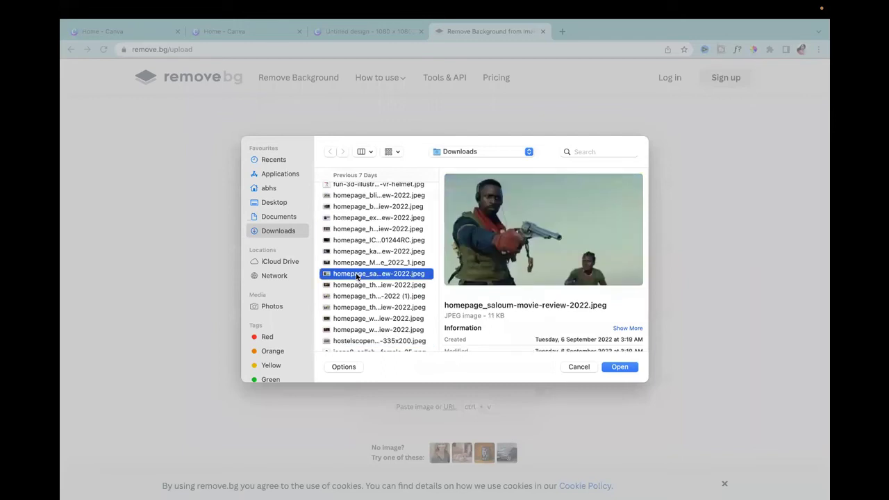
pyautogui.click(352, 253)
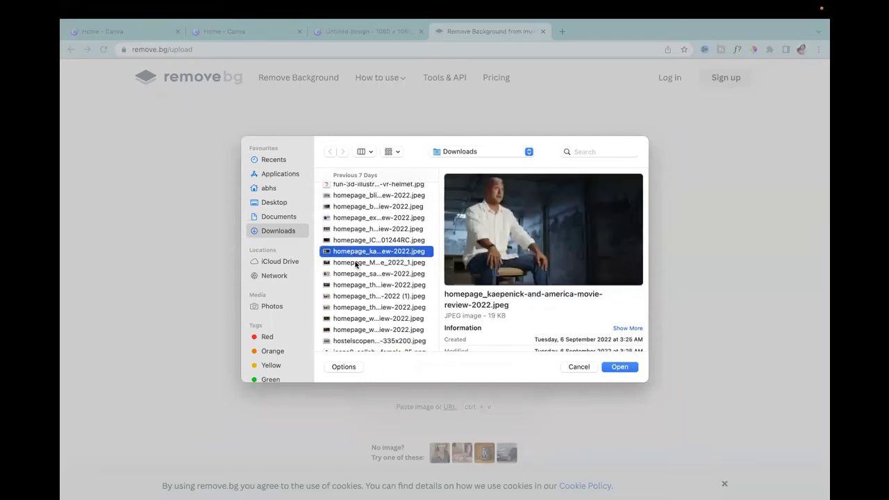
pyautogui.click(355, 263)
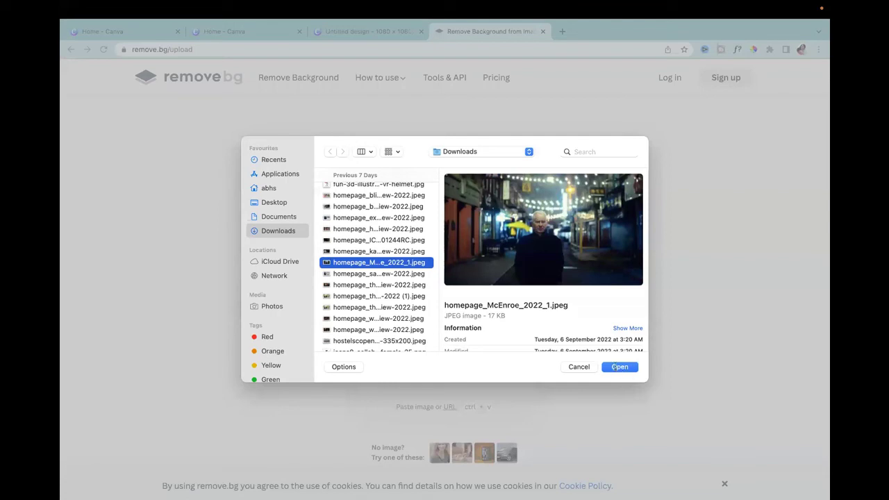
pyautogui.click(619, 367)
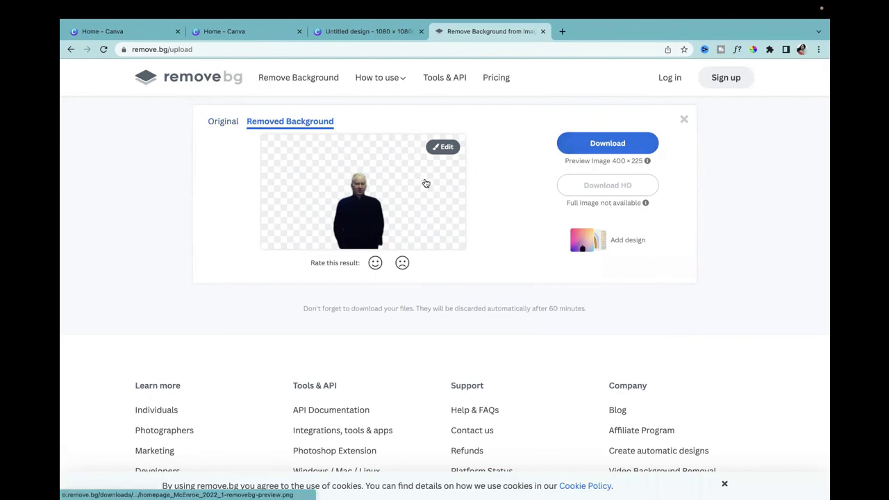
# Check the cutout result and download the background-free image at preview size 400 × 225.
pyautogui.scroll(-2, 389, 207)
pyautogui.scroll(2, 394, 202)
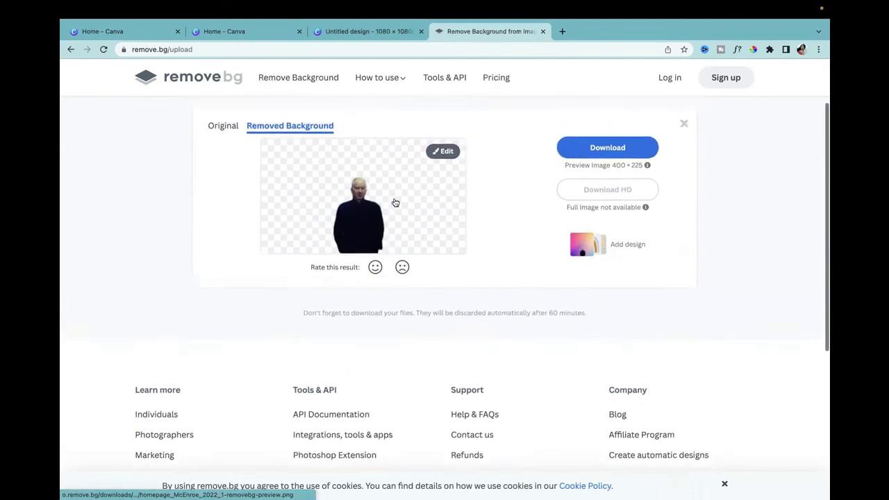
pyautogui.click(600, 161)
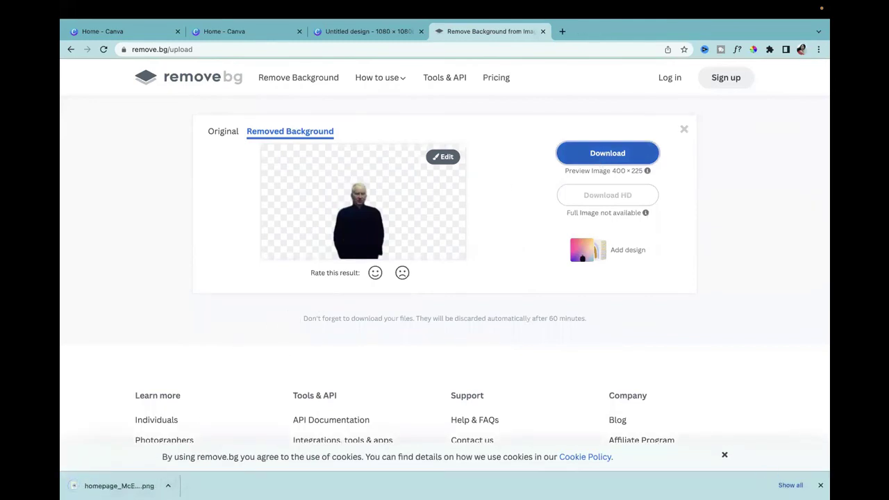
# Open the downloaded background-free PNG and view it full screen.
pyautogui.click(167, 482)
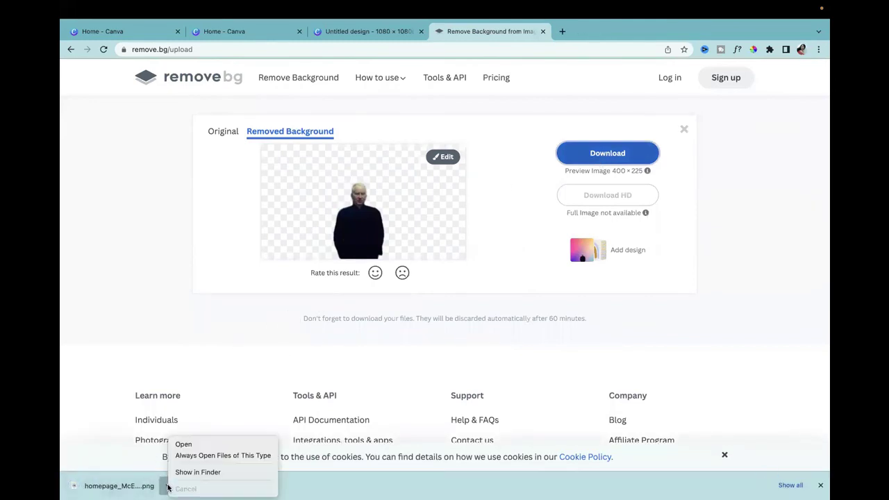
pyautogui.click(191, 448)
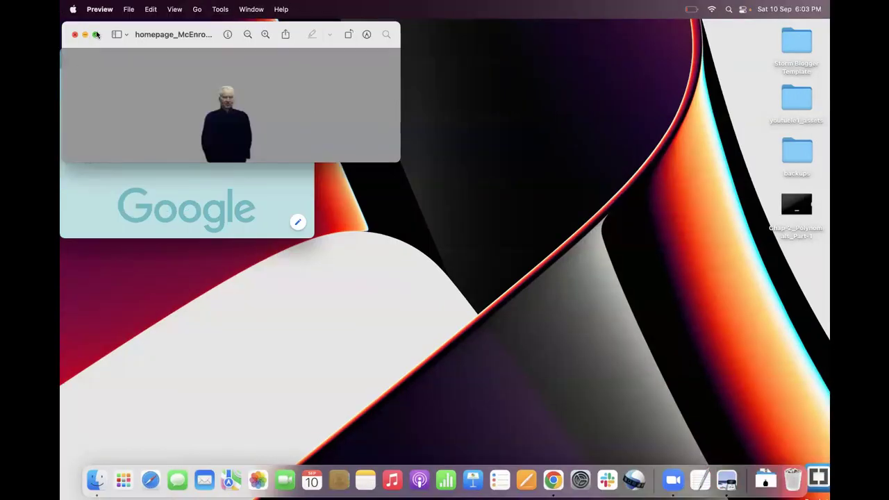
pyautogui.click(97, 34)
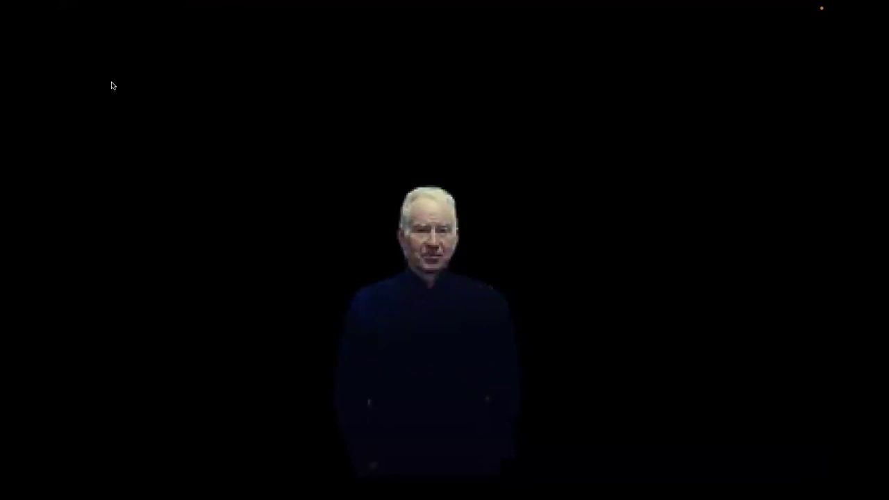
# Close the full-screen image and the small New Tab browser window, and switch back to the remove.bg window in Google Chrome.
pyautogui.moveTo(92, 16)
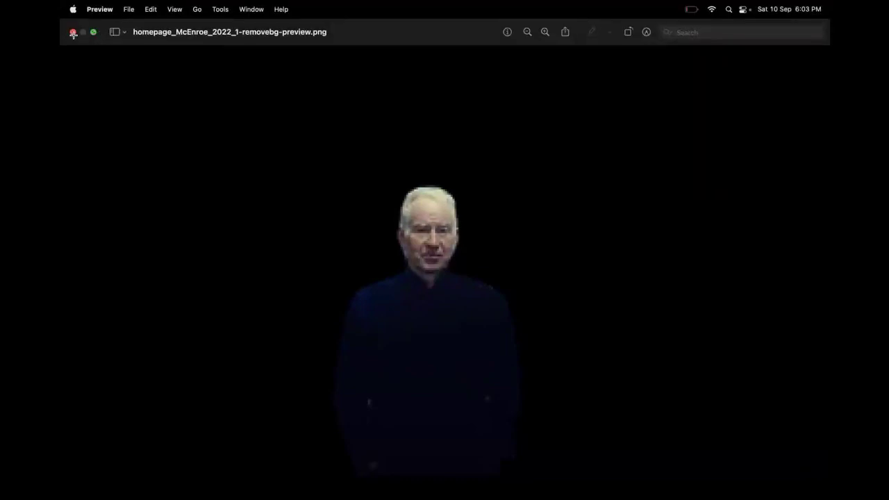
pyautogui.click(73, 33)
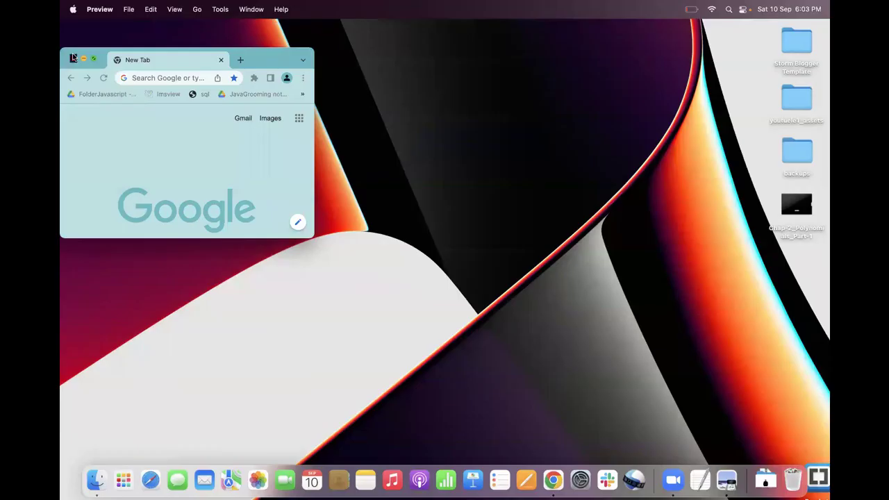
pyautogui.click(73, 58)
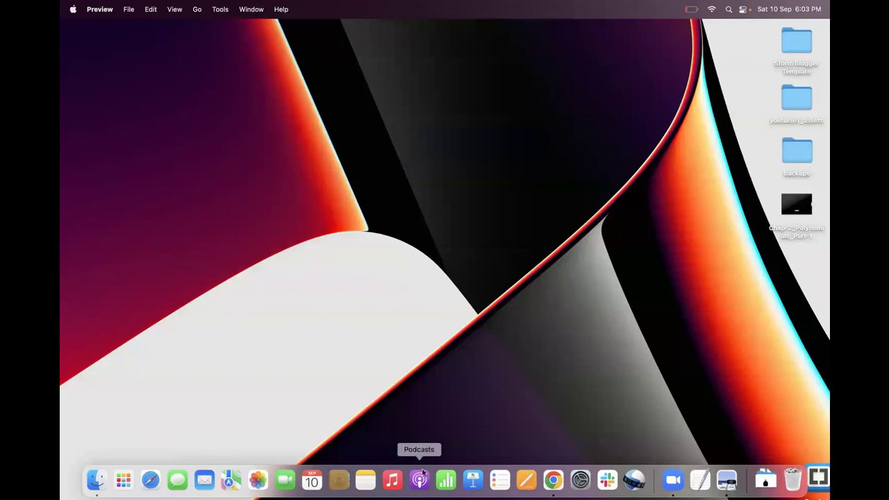
pyautogui.click(554, 480)
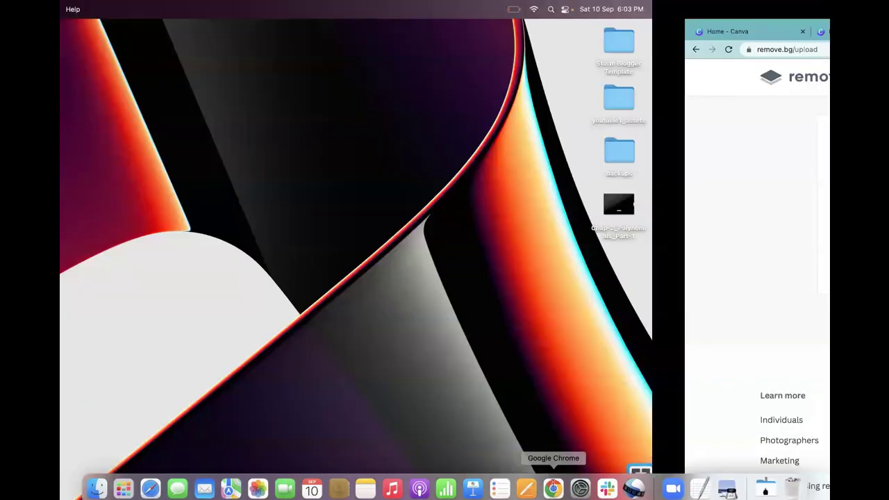